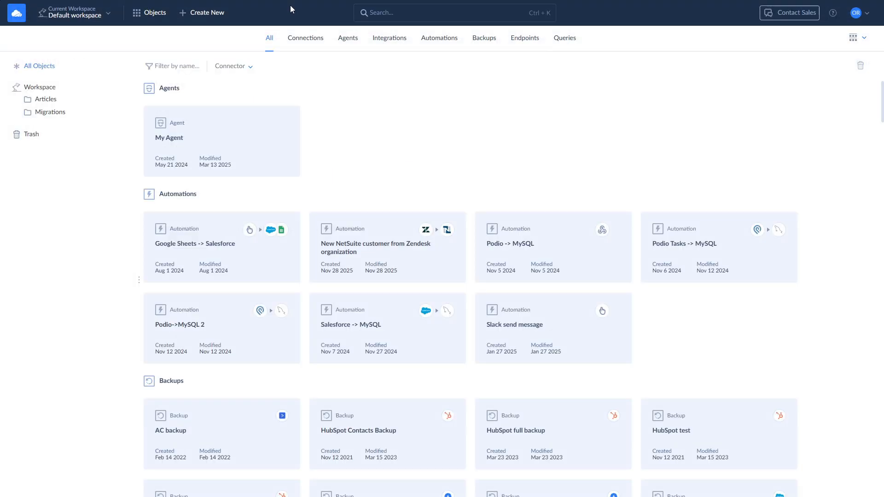
Start a new connection using the NetSuite V2 connector.
click(205, 13)
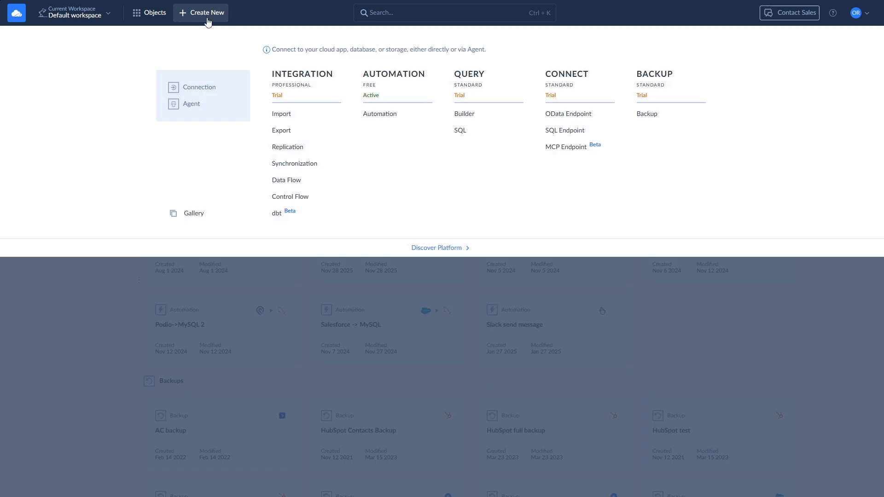
click(205, 88)
click(471, 70)
text(Net)
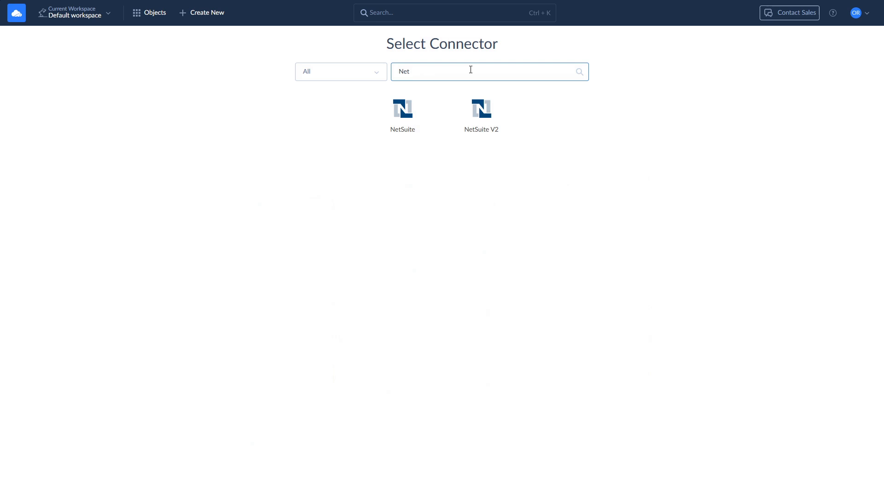
click(481, 110)
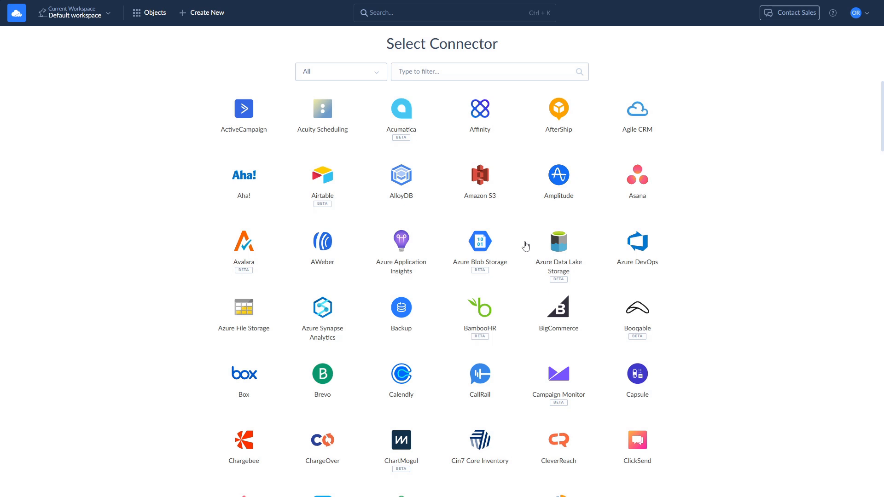
Filter the connectors to the Database category and choose Google BigQuery for another new connection.
click(374, 74)
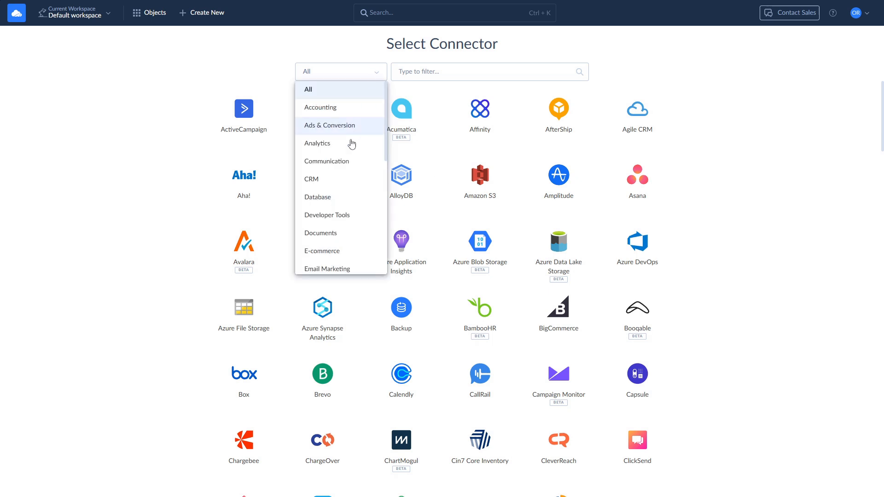
click(324, 197)
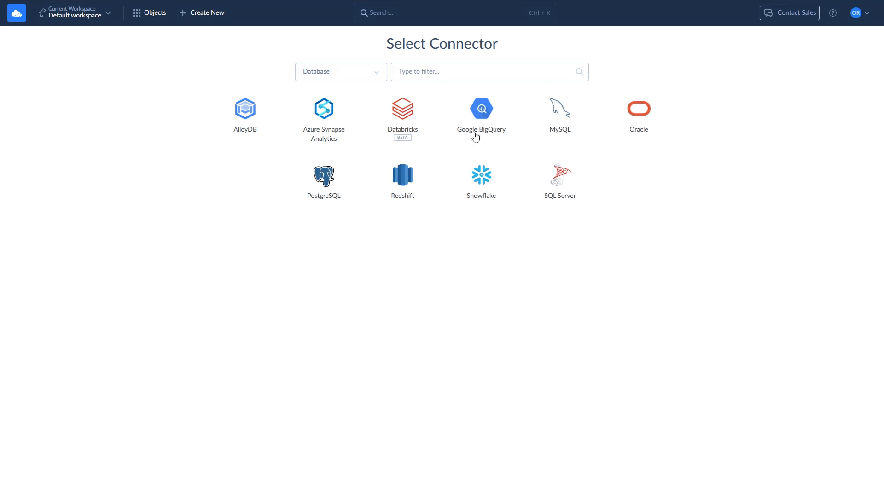
click(482, 125)
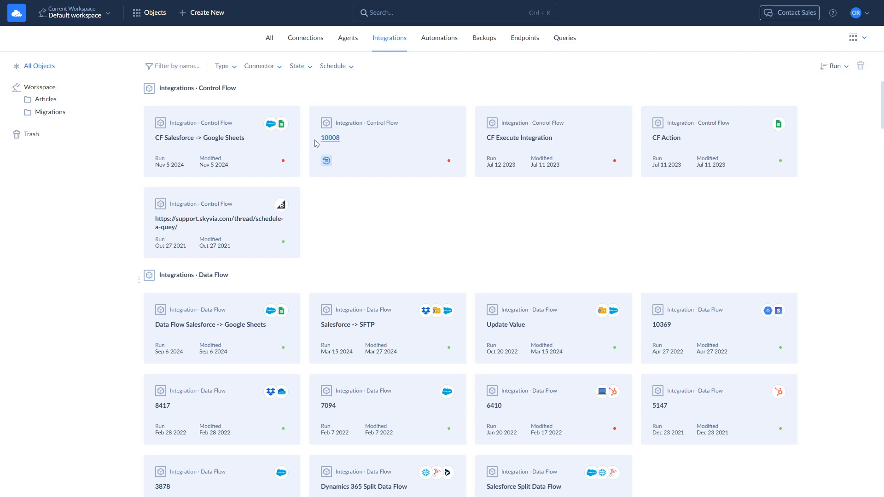
Create a replication integration with the NetSuite V2 (Token-based) connection as its source.
click(203, 13)
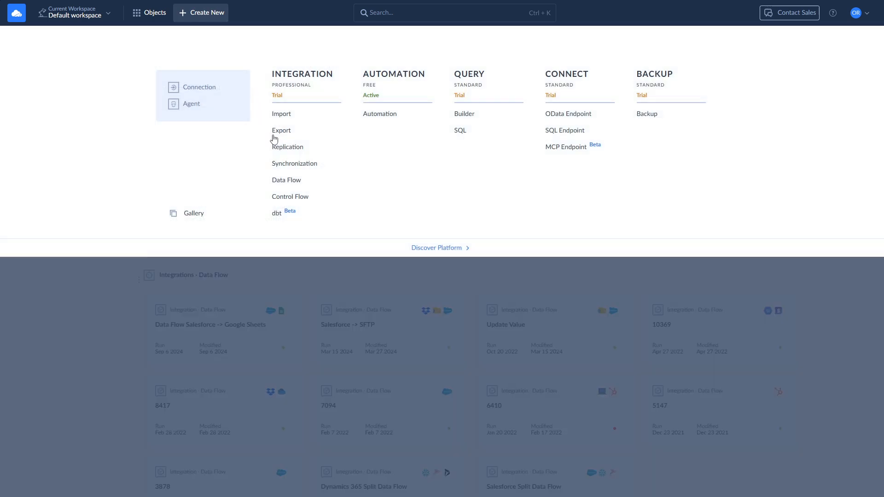
click(283, 147)
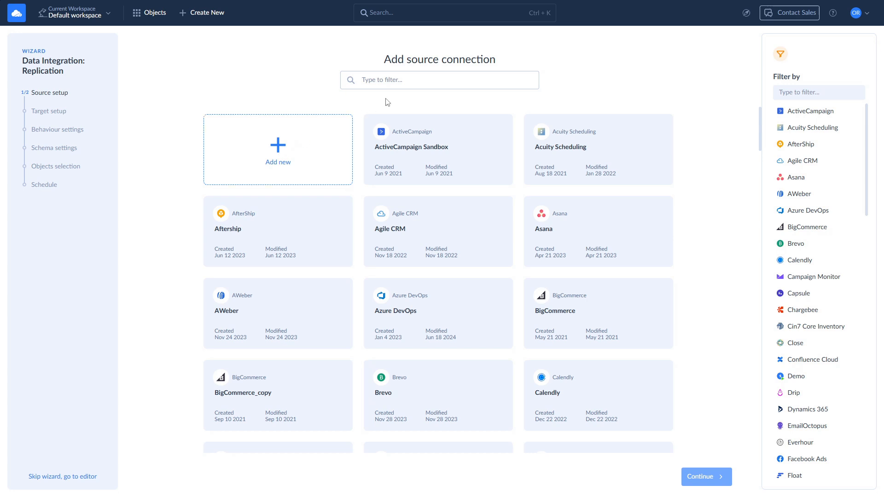
text(ne)
click(444, 150)
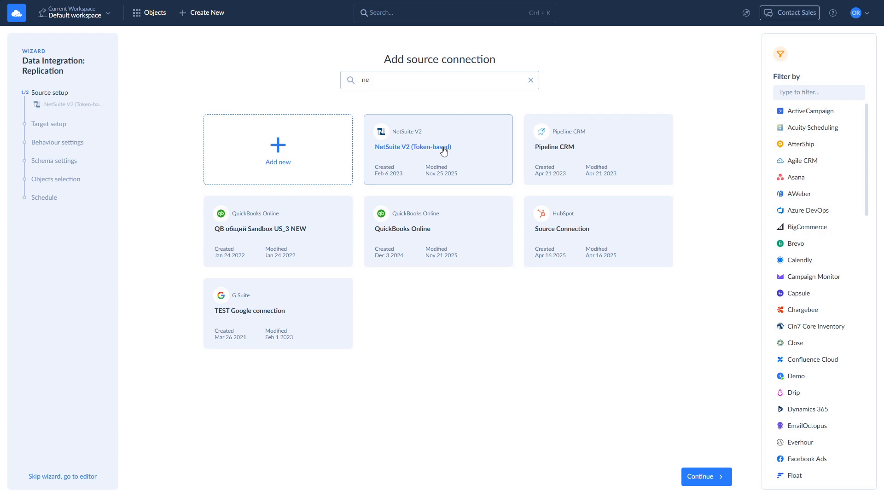
click(722, 479)
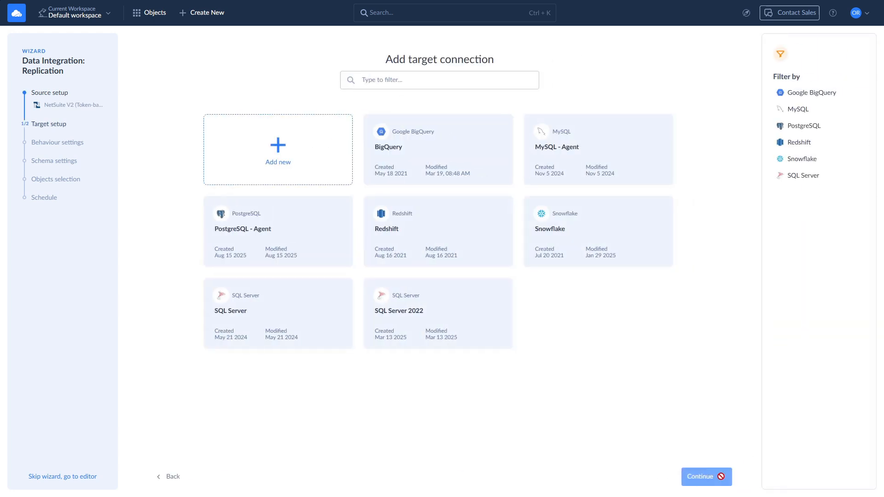
Set BigQuery as the replication target and accept the default behaviour and schema settings.
click(469, 157)
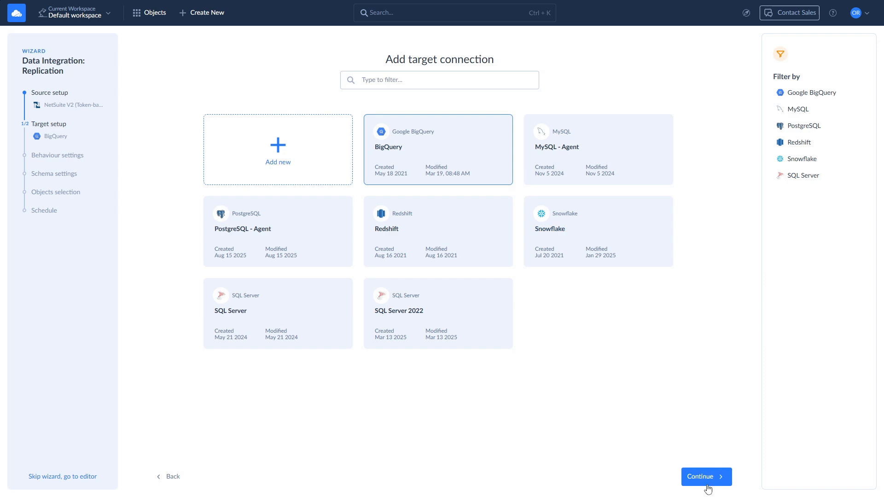
click(707, 485)
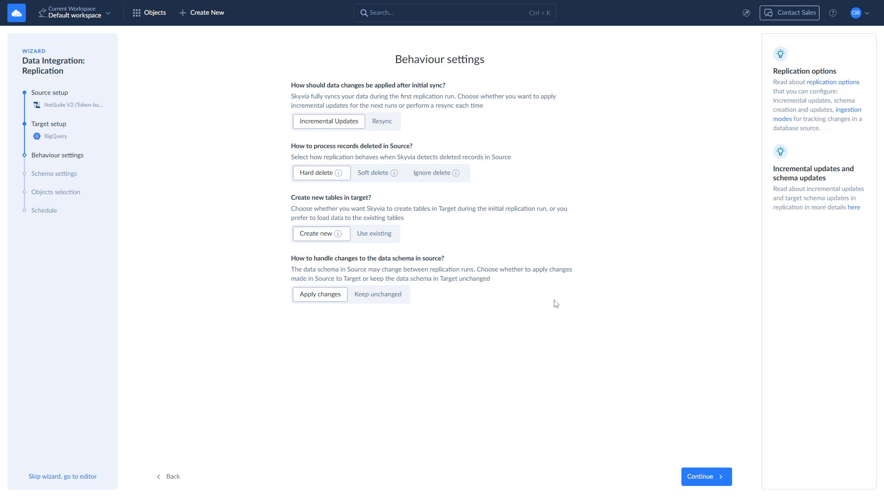
click(698, 478)
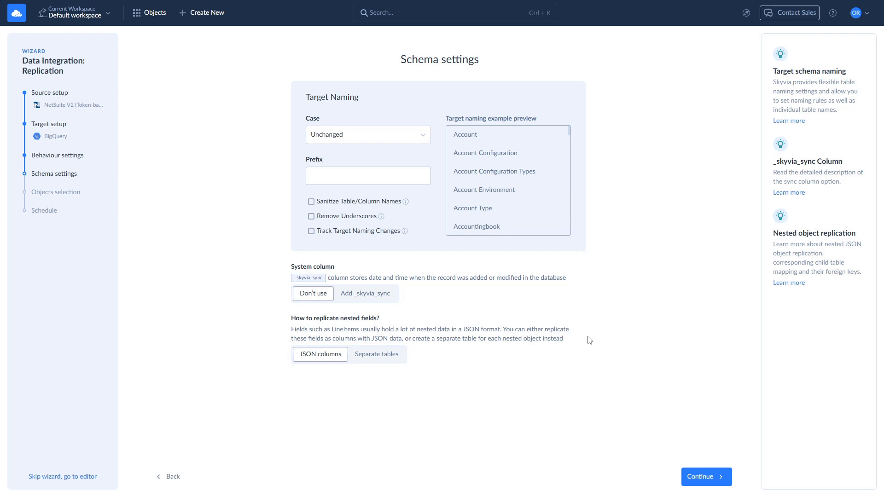
click(692, 479)
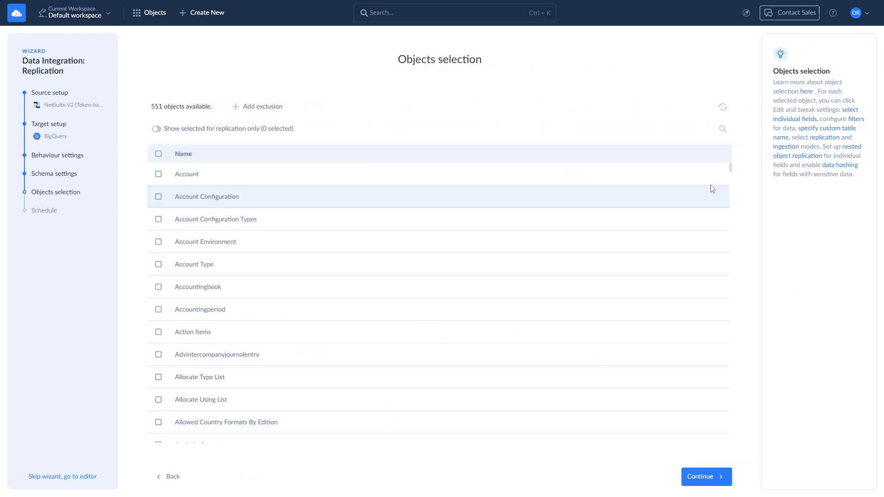
Find the Customer object among the available objects and select it for replication.
click(722, 129)
text(custo)
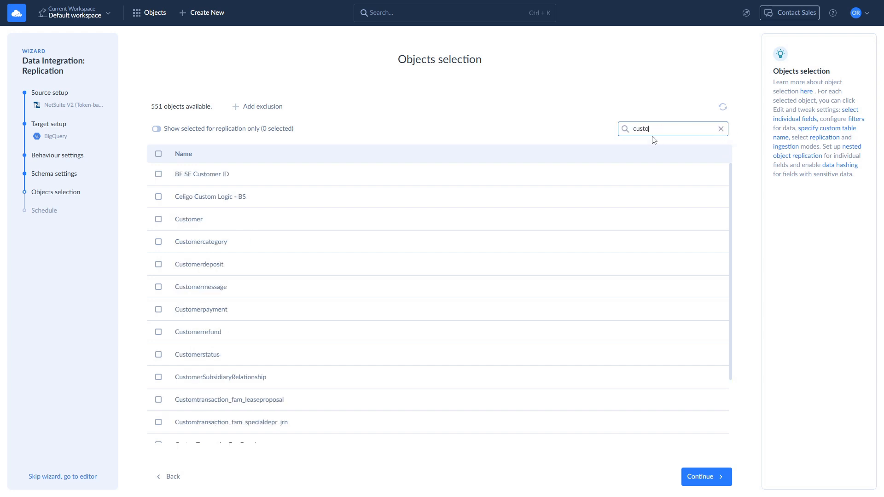
click(158, 220)
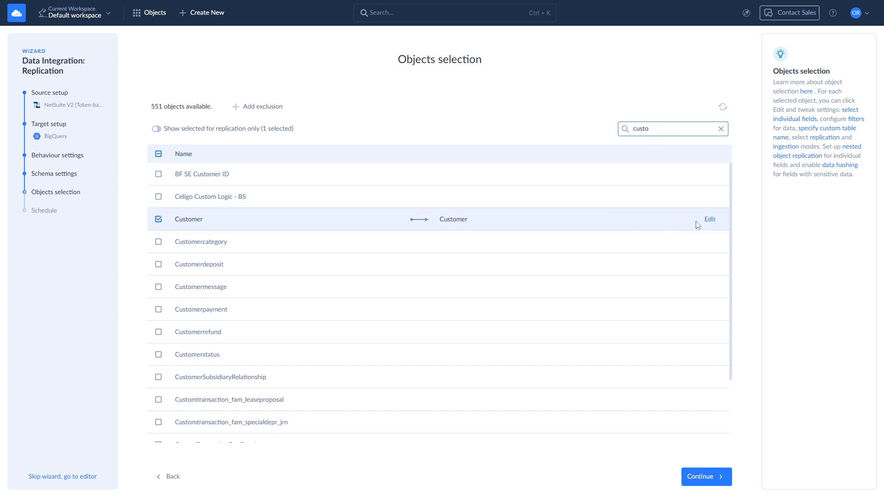
Review the replication modes for the Customer object, keep Standard, and save the task.
click(710, 220)
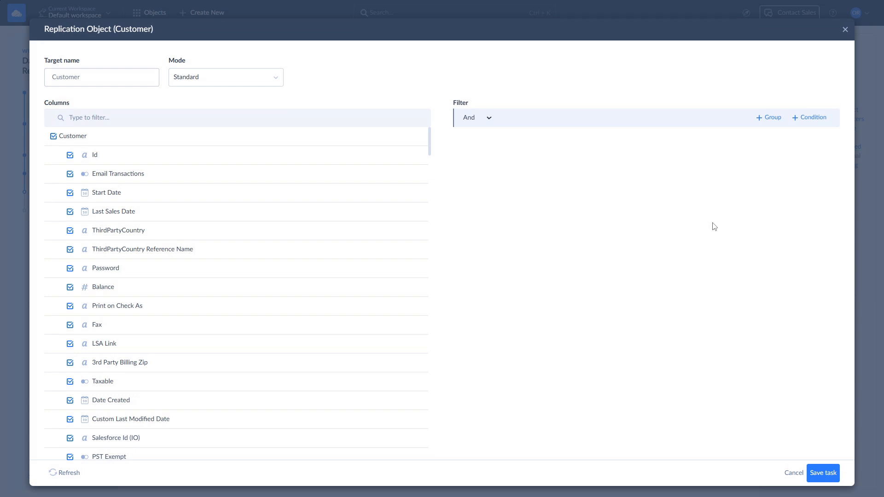
click(283, 82)
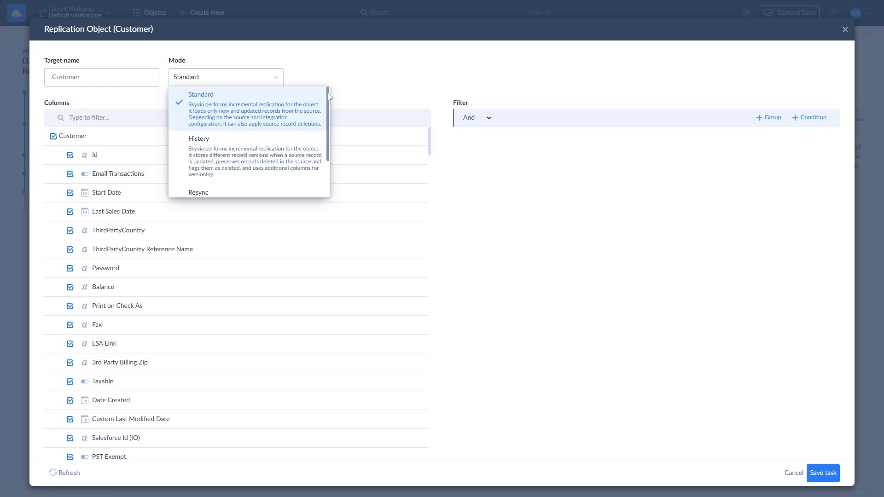
drag(328, 93, 328, 94)
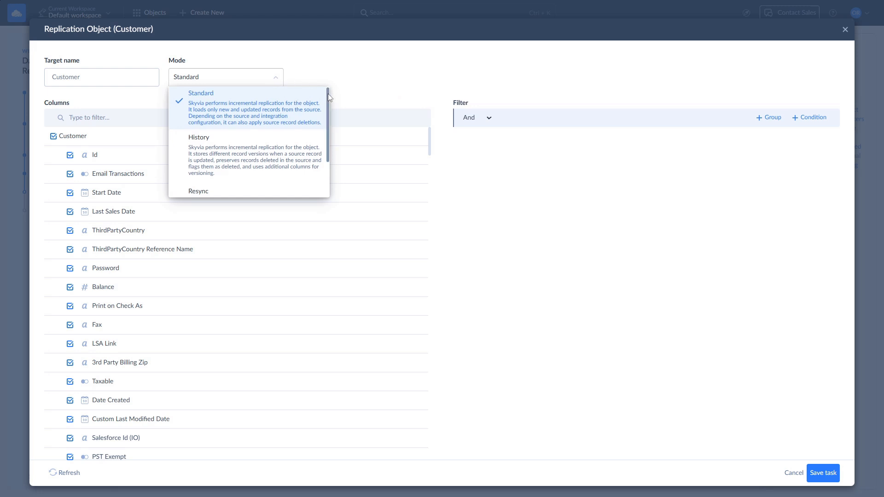
drag(328, 95, 332, 146)
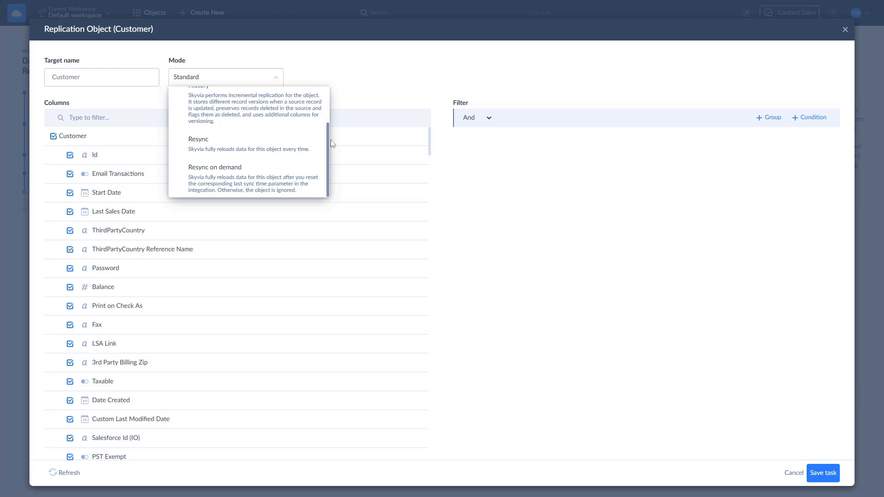
scroll(331, 133, up, 2)
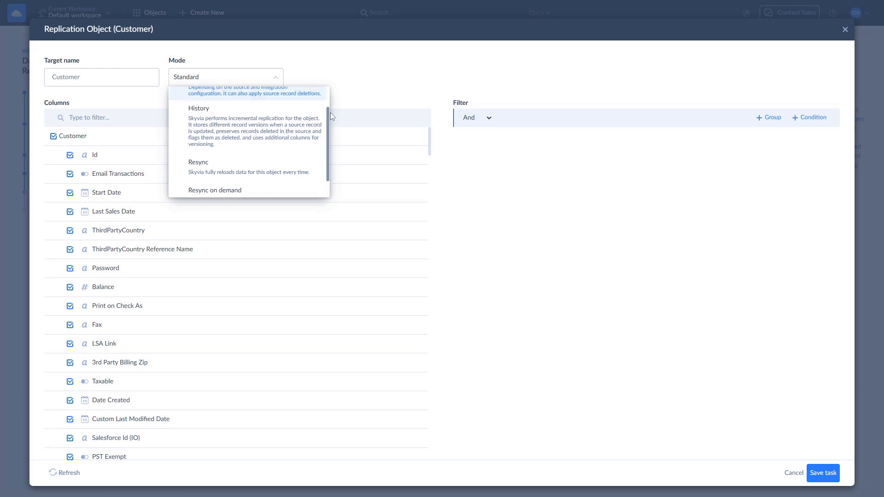
drag(330, 112, 329, 121)
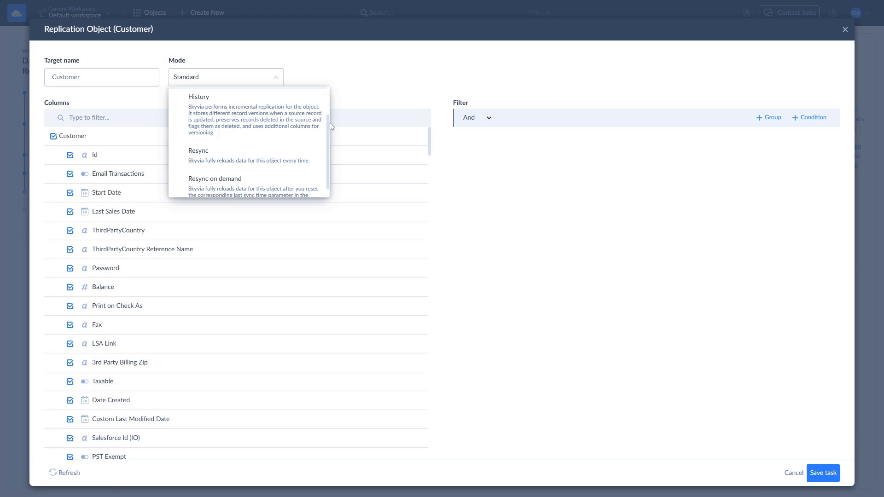
click(819, 475)
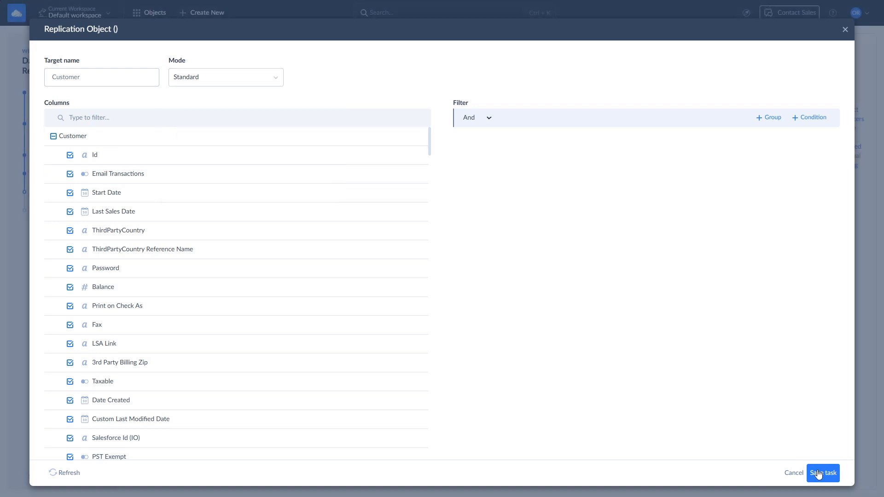
Enable a recurring daily schedule at 10:15 starting now, and save the replication.
click(711, 478)
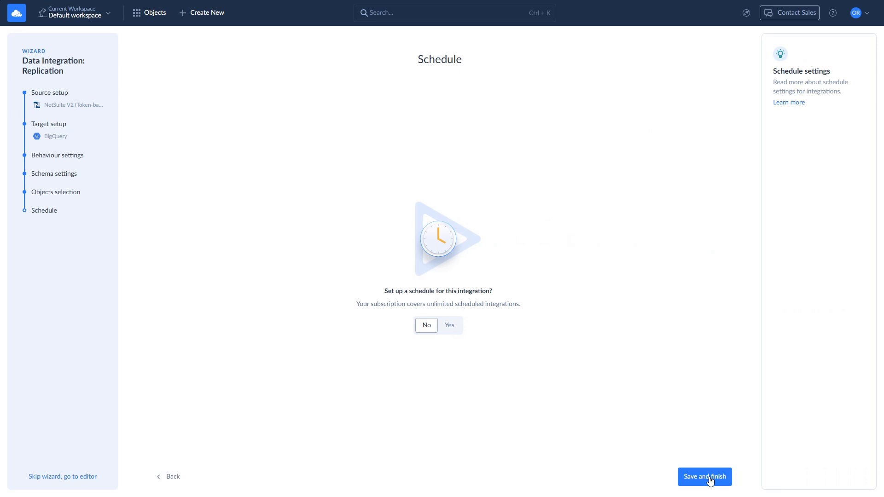
click(453, 327)
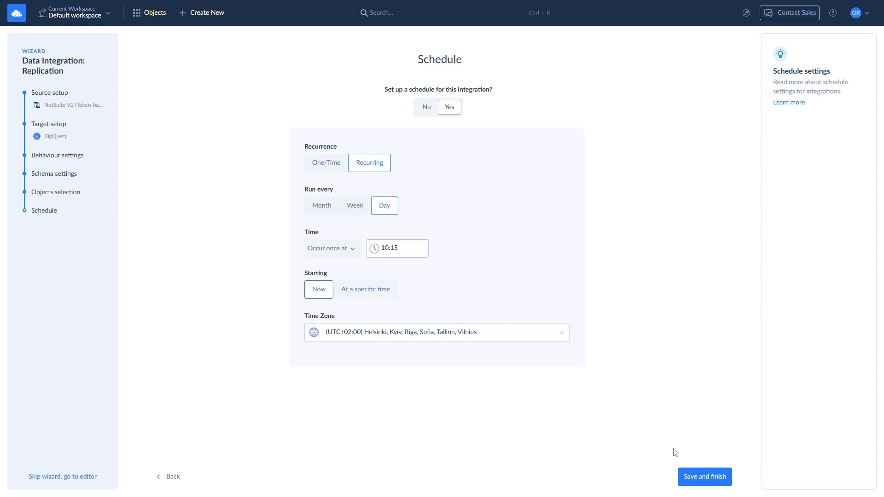
click(696, 477)
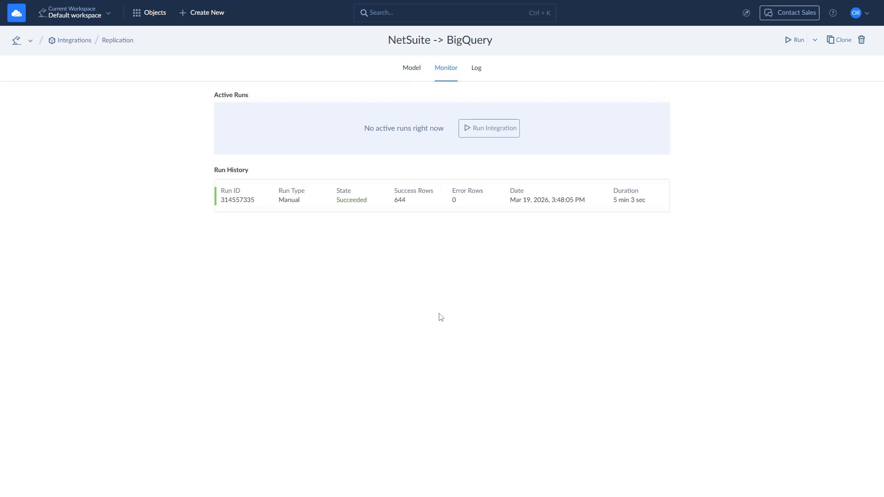
Open the details of the NetSuite -> BigQuery run in the run history.
click(417, 206)
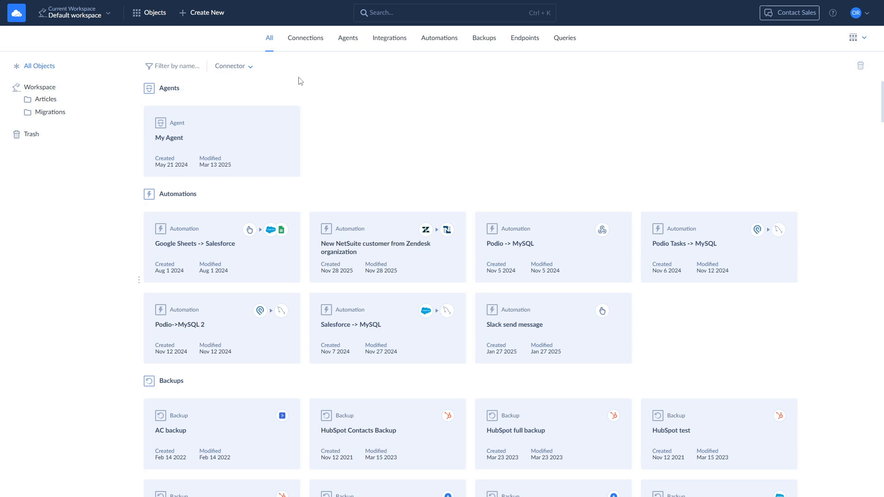
Create an import integration with the Data Source type and BigQuery as the source connection.
click(214, 15)
click(280, 114)
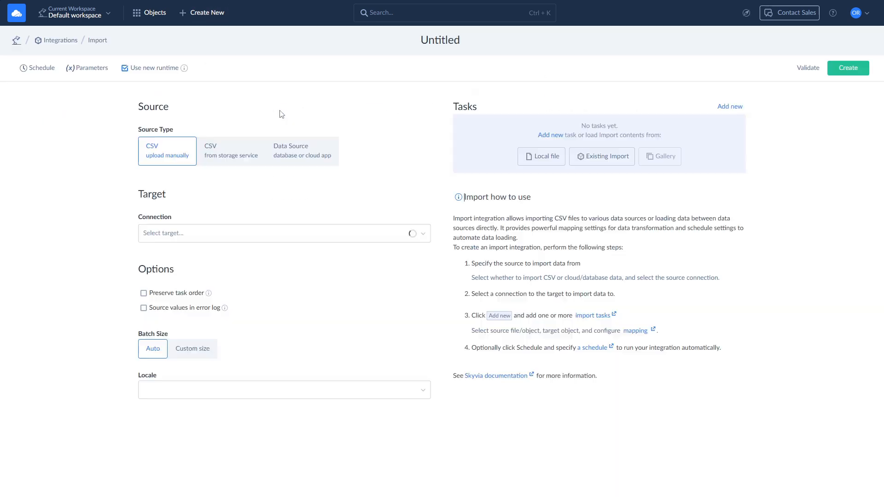
click(283, 151)
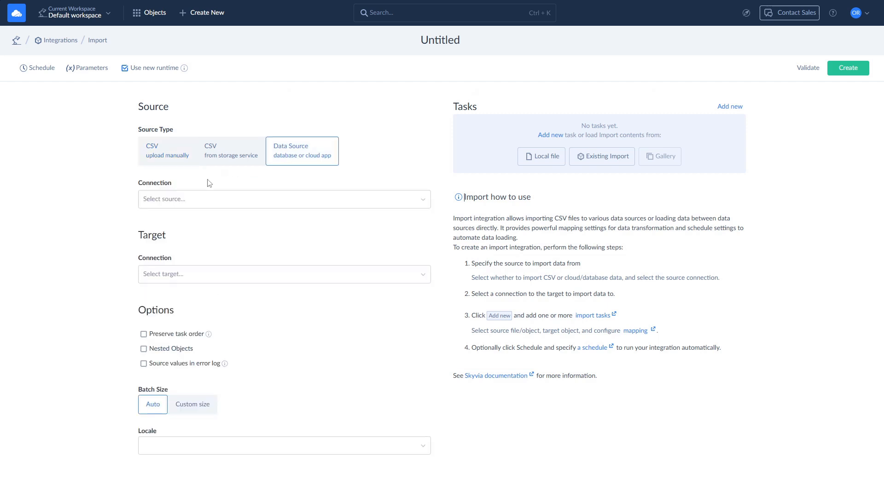
click(196, 201)
text(bi)
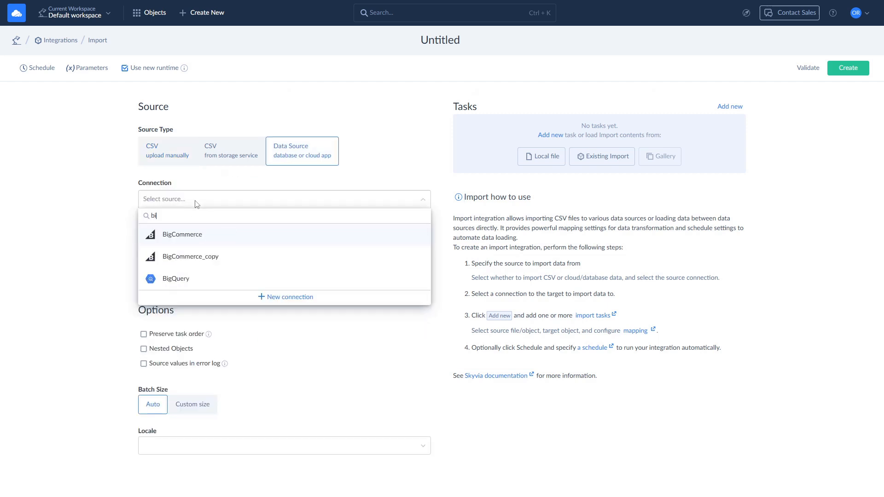
click(167, 281)
Set the import's target connection to NetSuite V2 (Token-based).
click(171, 287)
text(net)
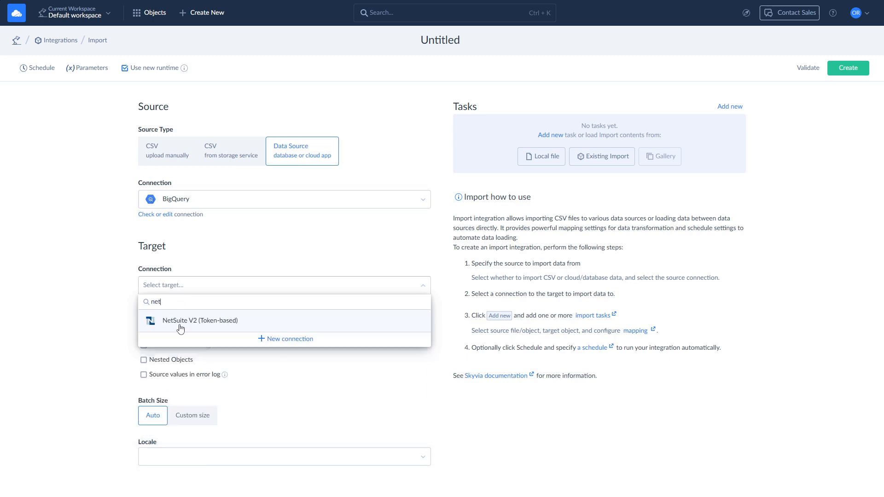
click(181, 323)
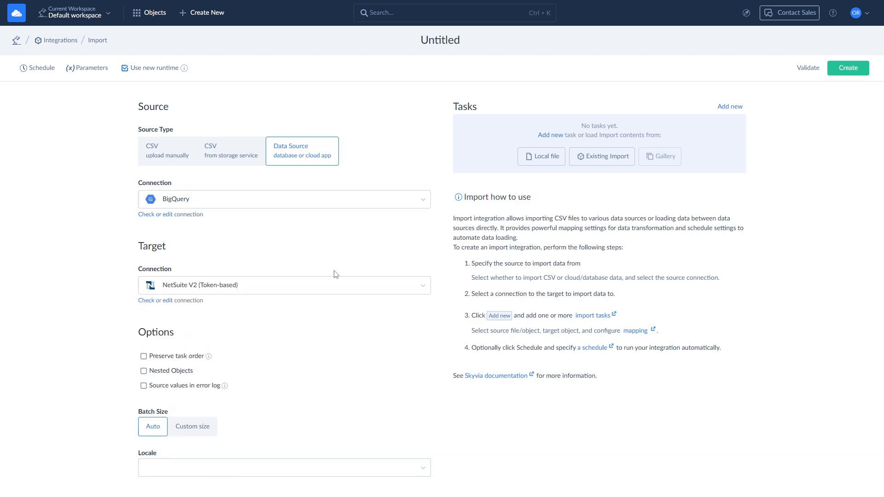
Add an import task that uses SalesOrder as its source.
click(731, 111)
click(172, 122)
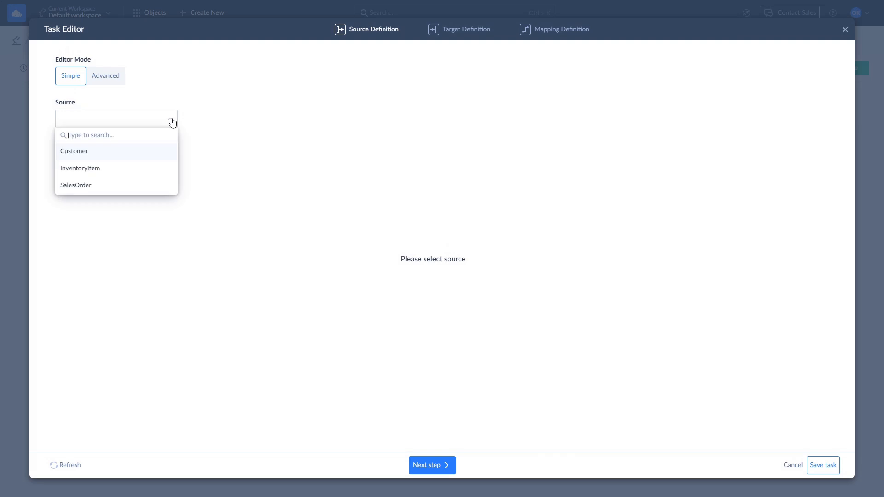
click(83, 187)
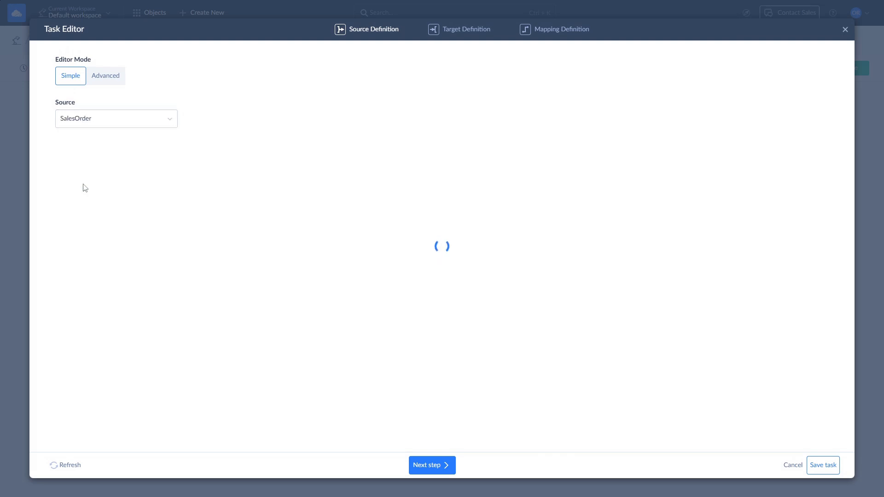
Set the import task's target object to SalesOrder.
click(458, 30)
click(149, 79)
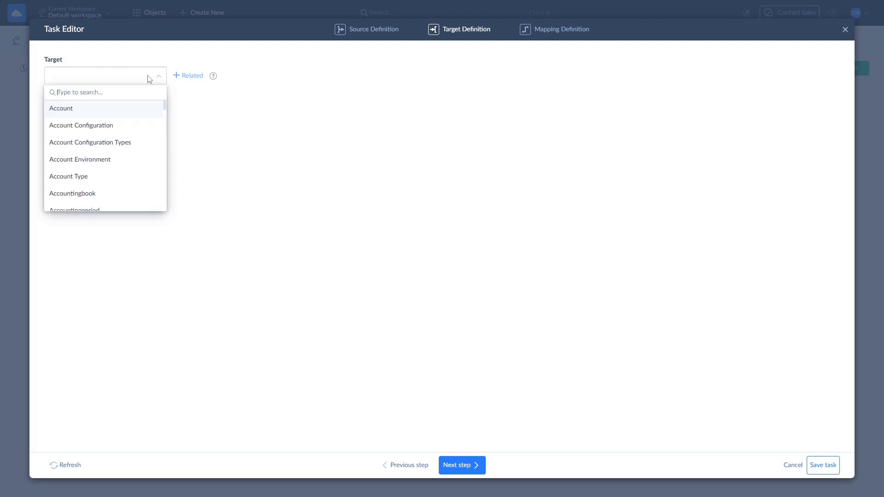
text(sal)
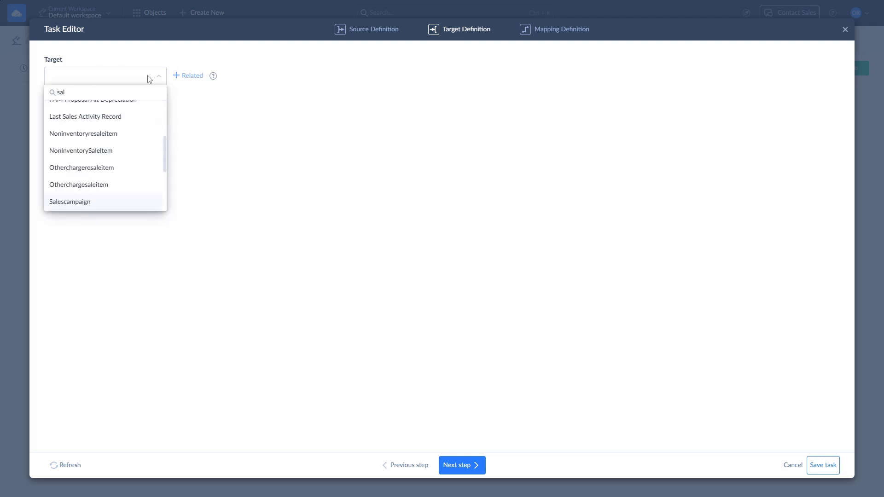
text(es)
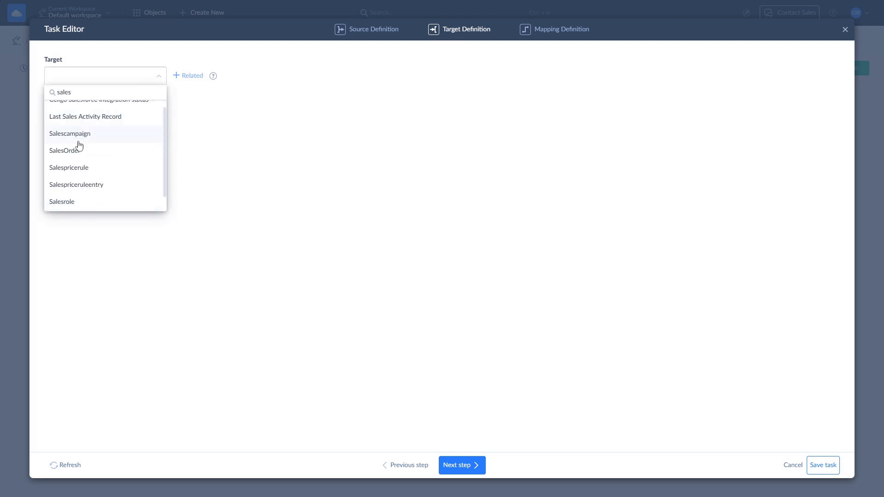
click(74, 152)
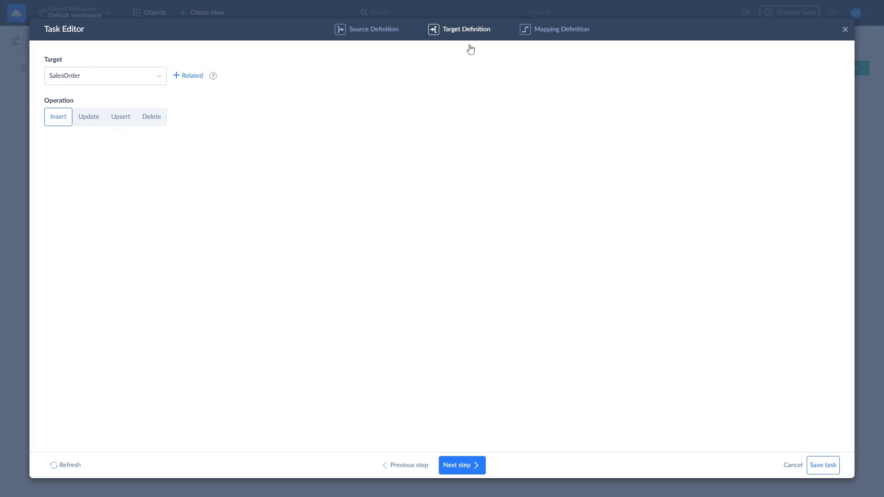
Filter the SalesOrder field mapping to hide unmapped fields.
click(564, 30)
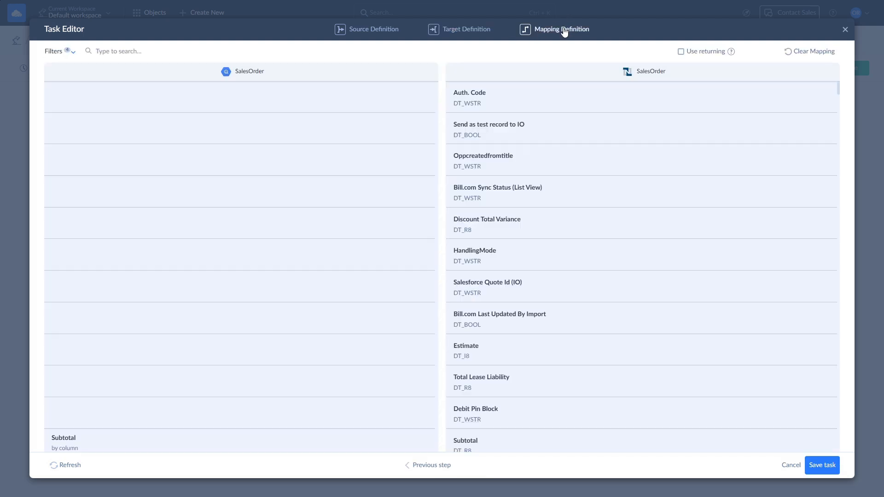
click(72, 55)
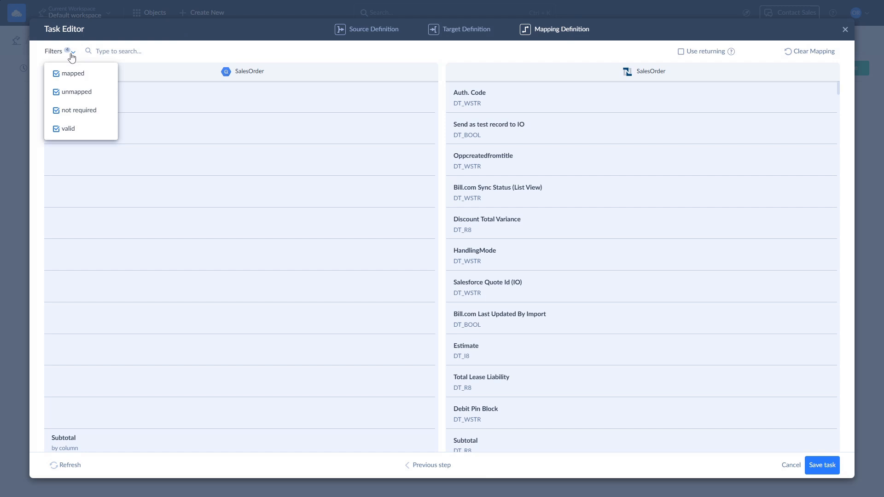
click(61, 93)
click(149, 70)
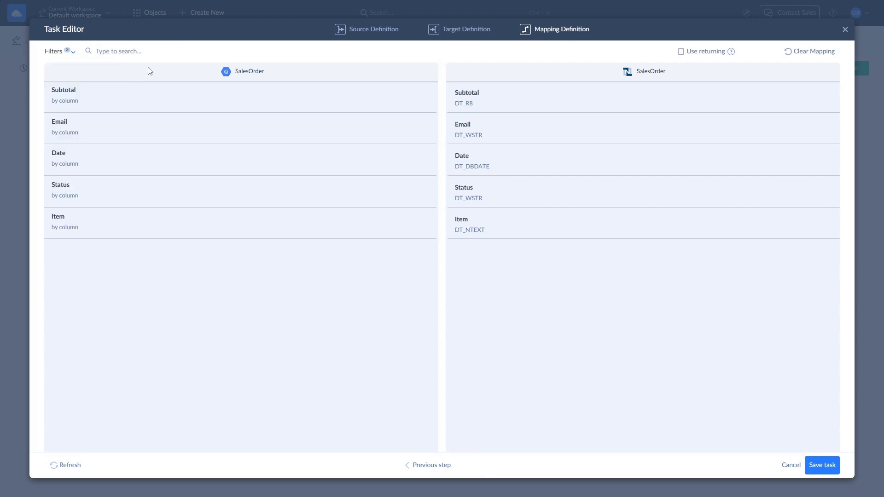
Expand the Subtotal field's mapping and show the available mapping types.
click(97, 104)
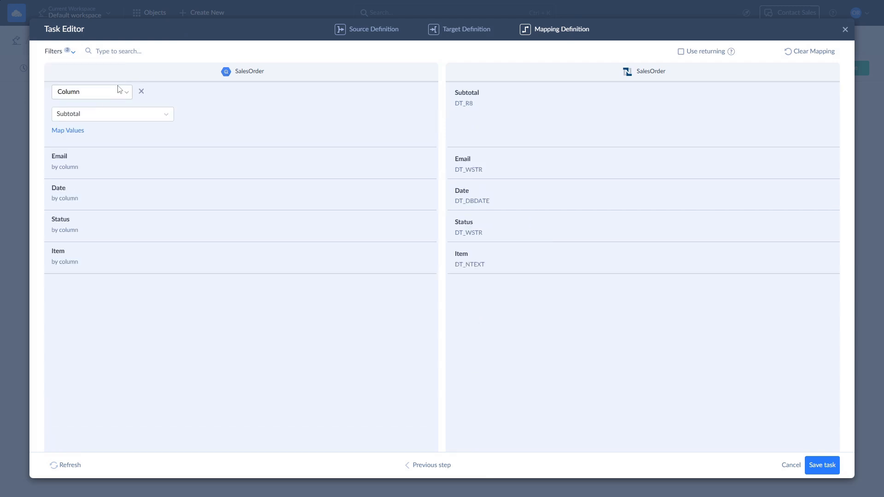
click(118, 94)
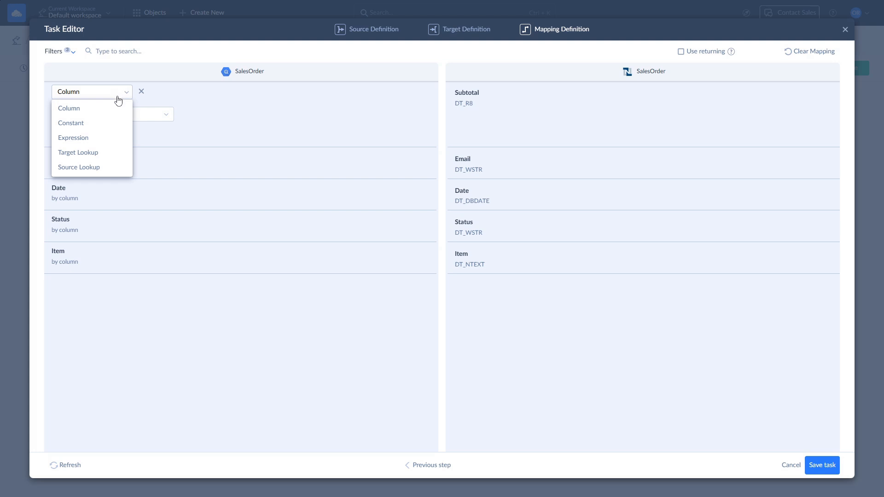